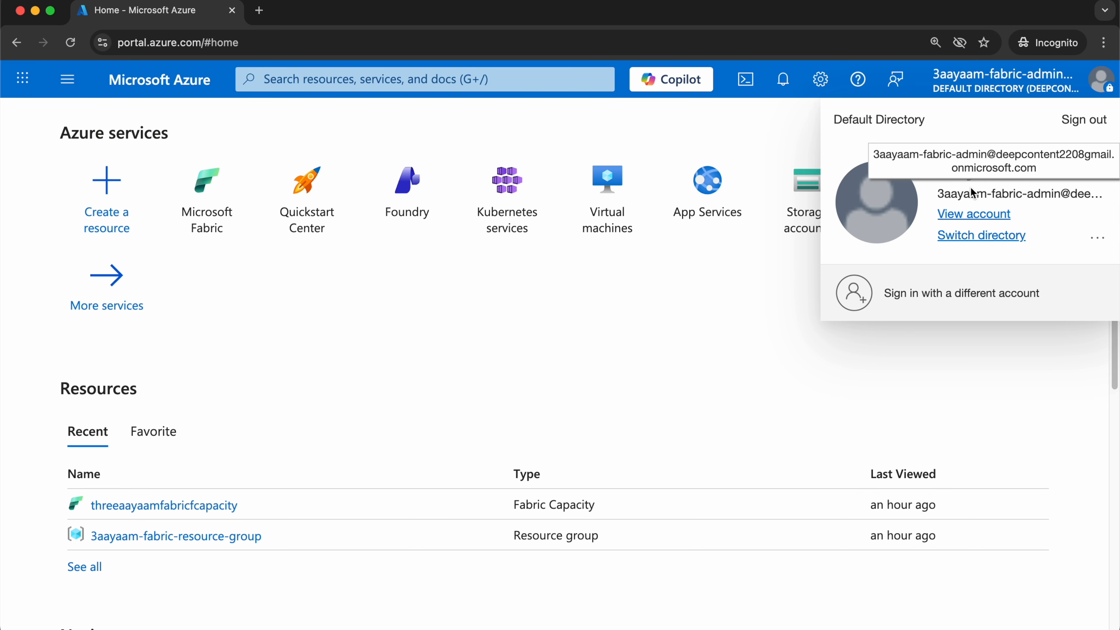
# Resume the paused Fabric capacity threeaayaamfabricfcapacity and confirm the resumption.
pyautogui.click(517, 343)
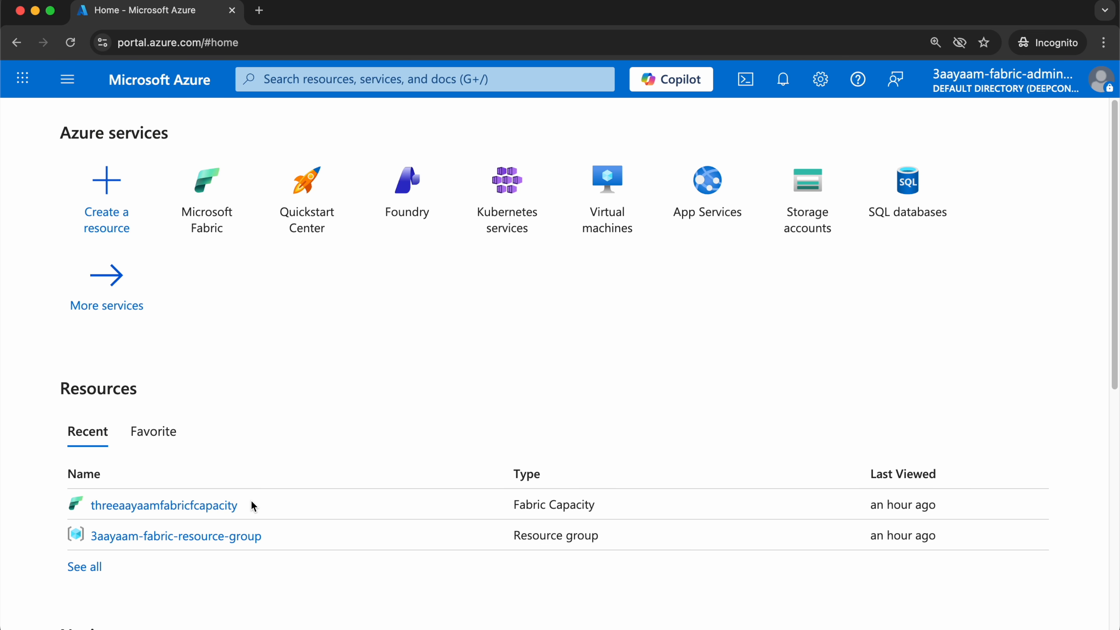
pyautogui.scroll(-1, 149, 502)
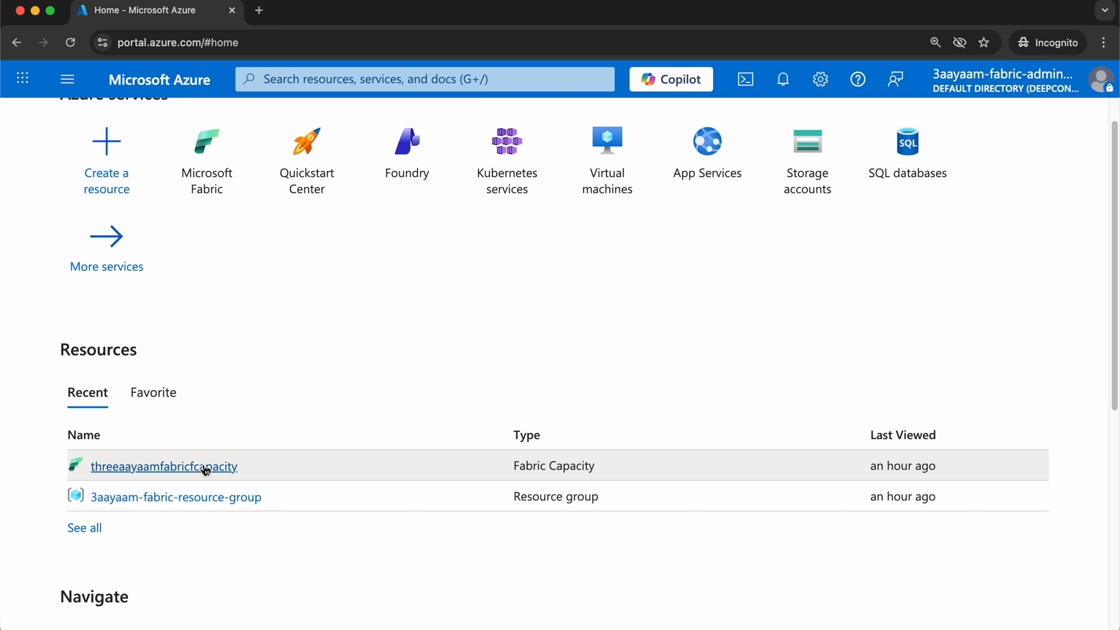
pyautogui.click(185, 467)
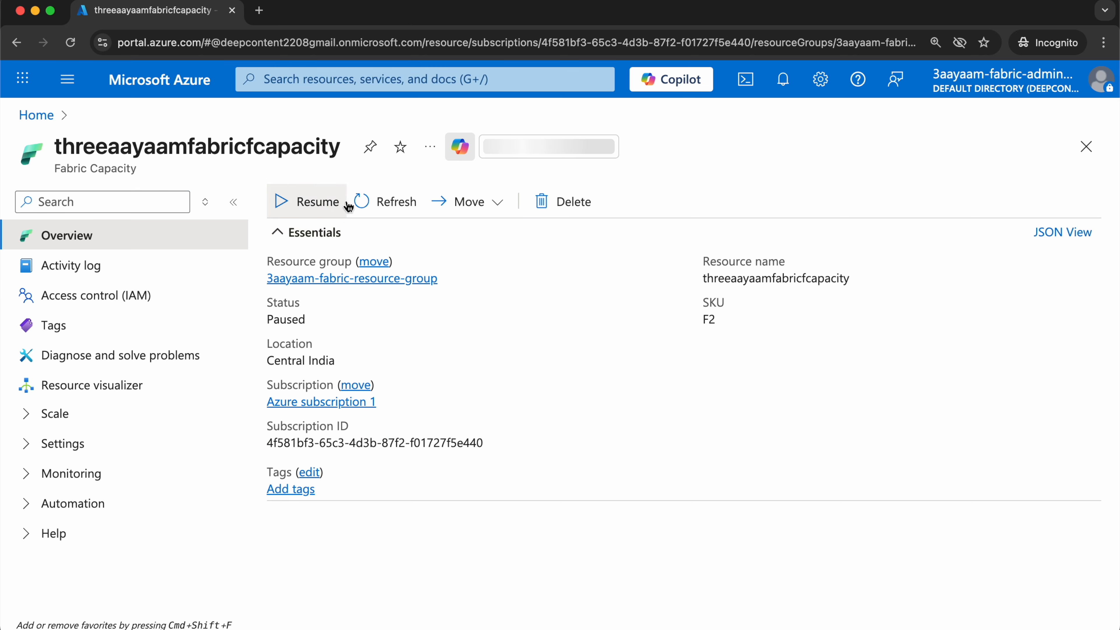
pyautogui.click(311, 203)
pyautogui.click(364, 301)
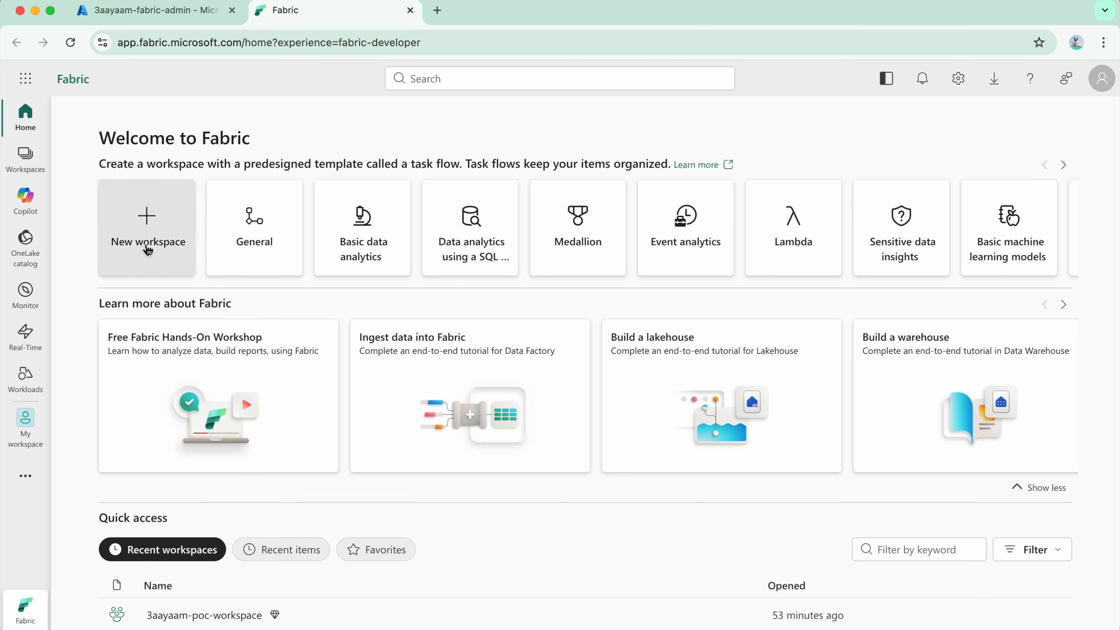
# In Microsoft Fabric, start a new workspace named 3aayaam-finance-workspace and expand its advanced settings.
pyautogui.click(148, 248)
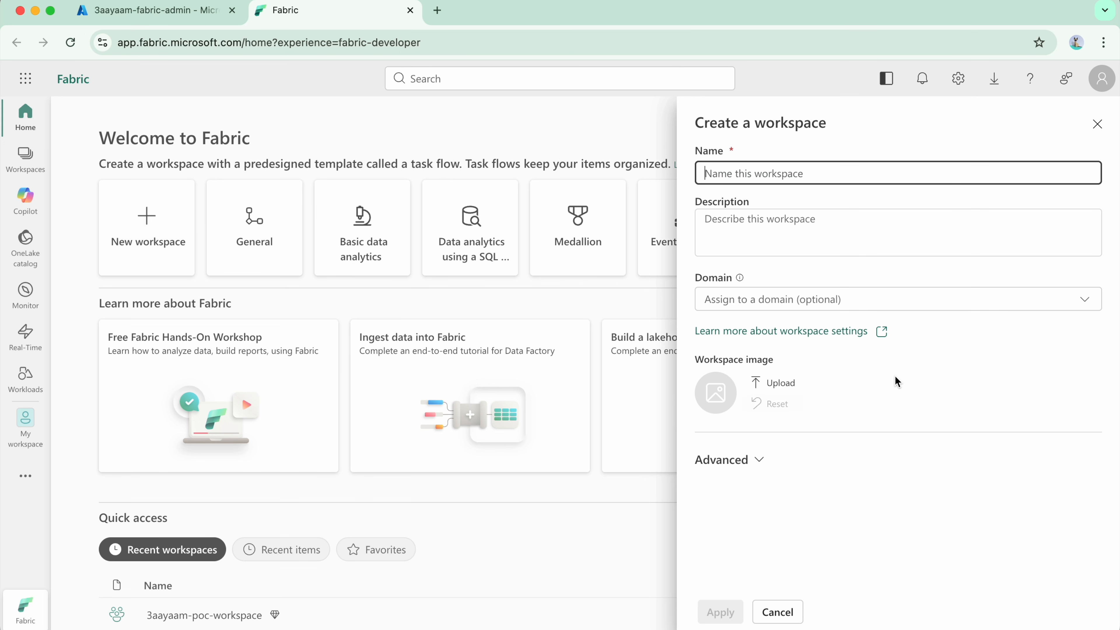
pyautogui.write('3')
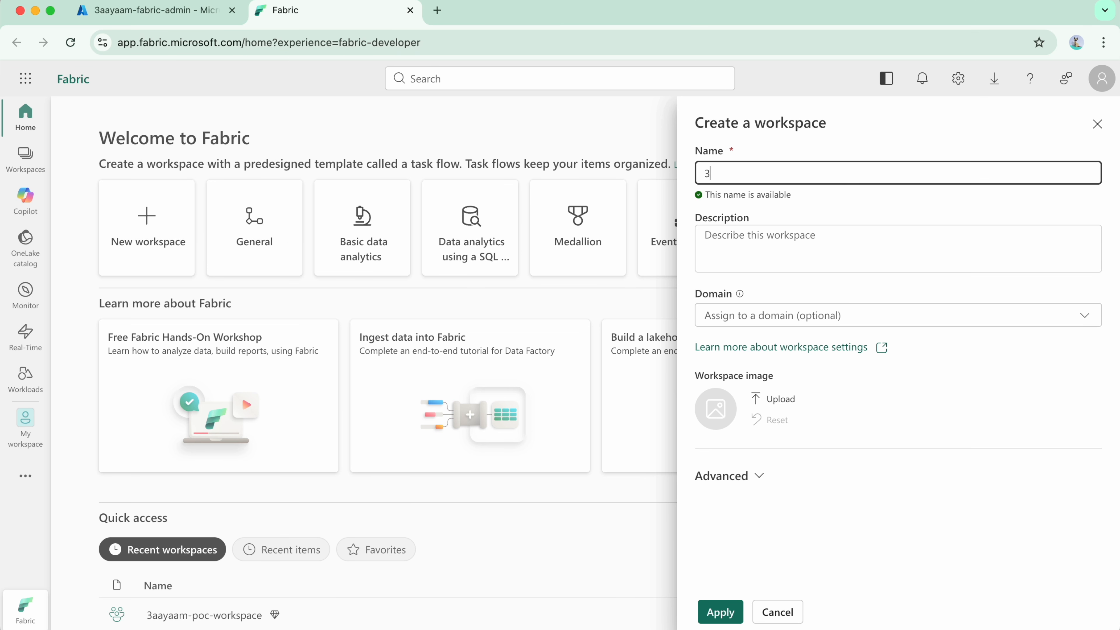
pyautogui.write('aayaam-finan')
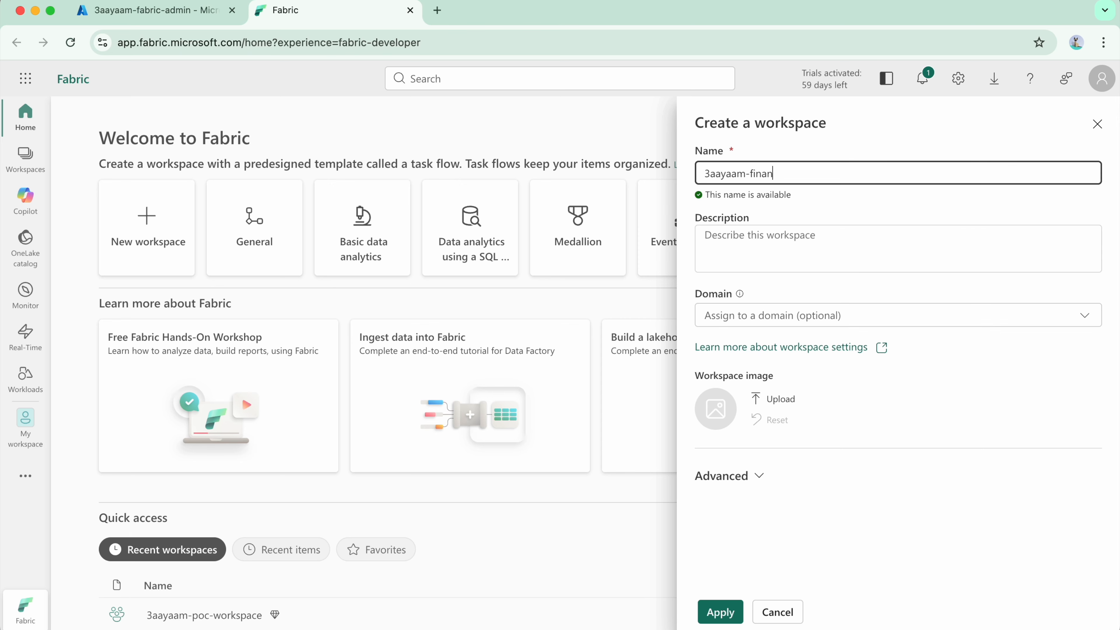
pyautogui.write('ce-workspace')
pyautogui.click(728, 476)
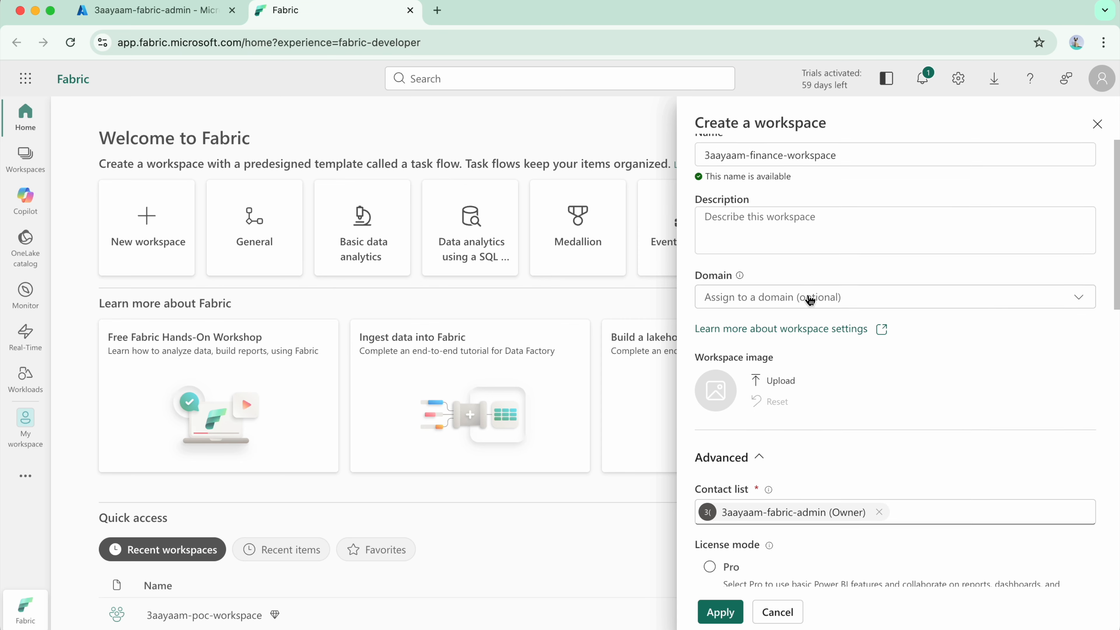
# Examine the descriptions of the available license modes for the new workspace, from Pro and Premium per-user to Fabric capacity and Trial.
pyautogui.scroll(-5, 749, 349)
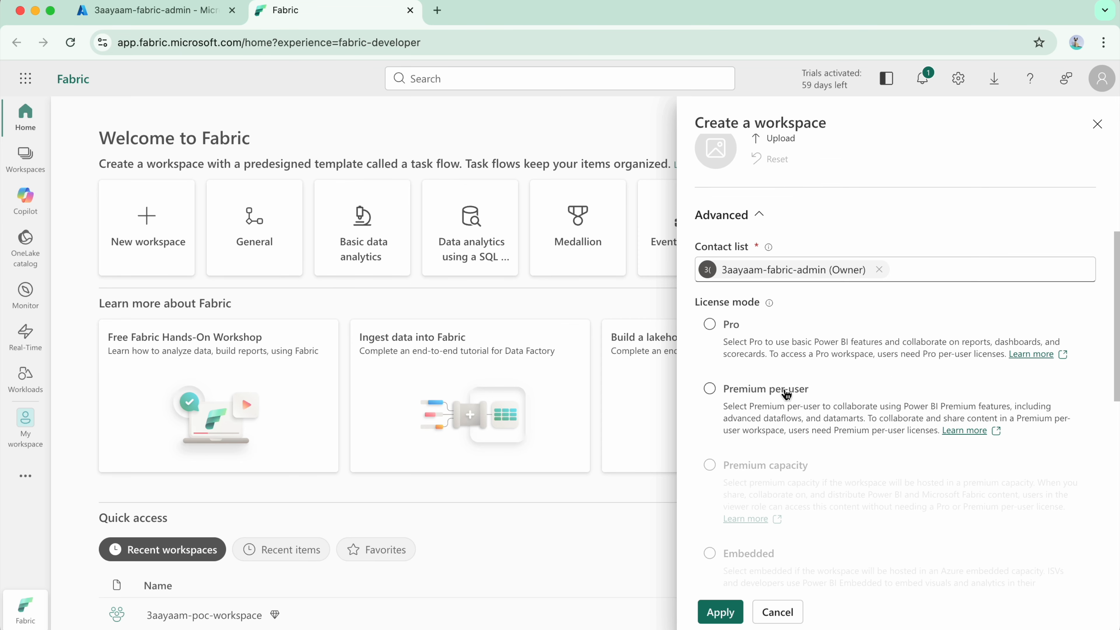
pyautogui.scroll(-3, 785, 318)
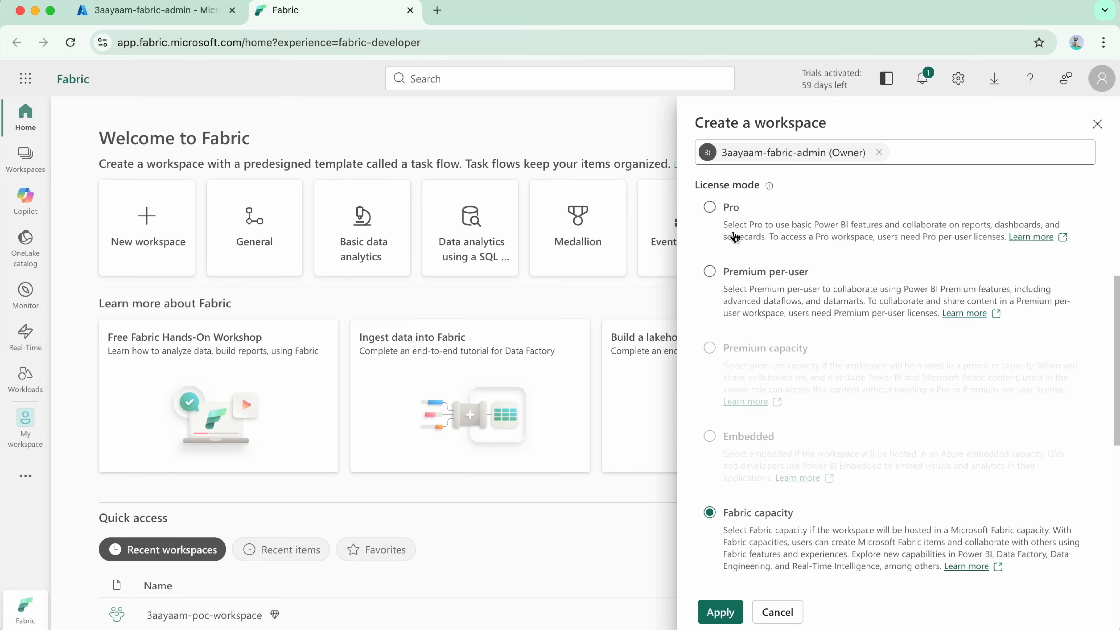
pyautogui.moveTo(726, 226); pyautogui.dragTo(1008, 238)
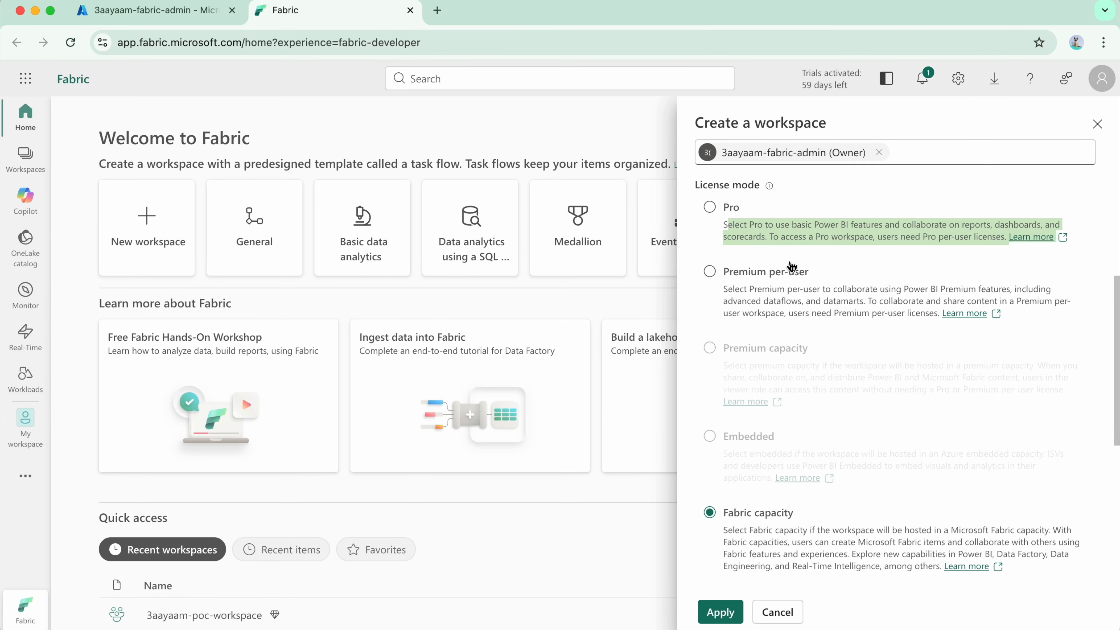
pyautogui.click(722, 233)
pyautogui.moveTo(723, 229); pyautogui.dragTo(1044, 244)
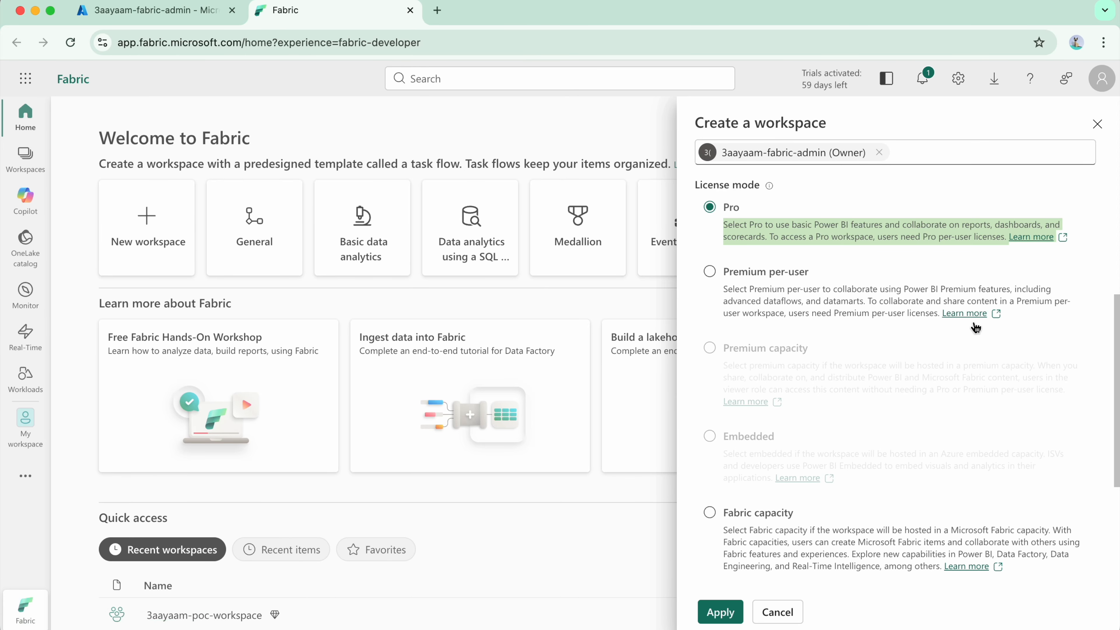
pyautogui.scroll(2, 988, 338)
pyautogui.press('super+equal')
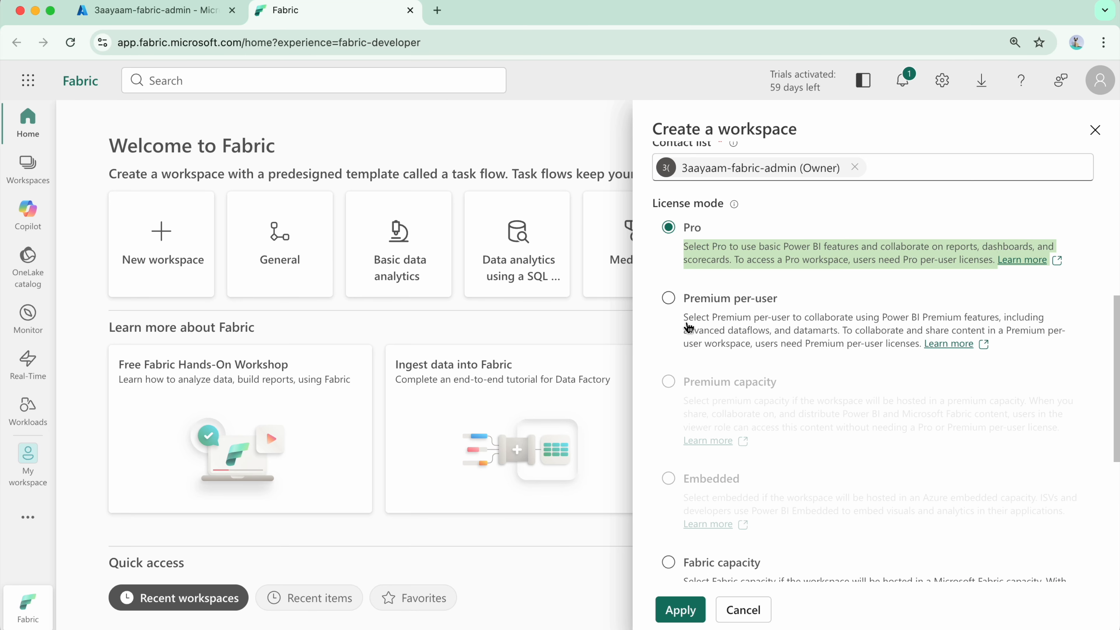
pyautogui.moveTo(685, 318); pyautogui.dragTo(907, 430)
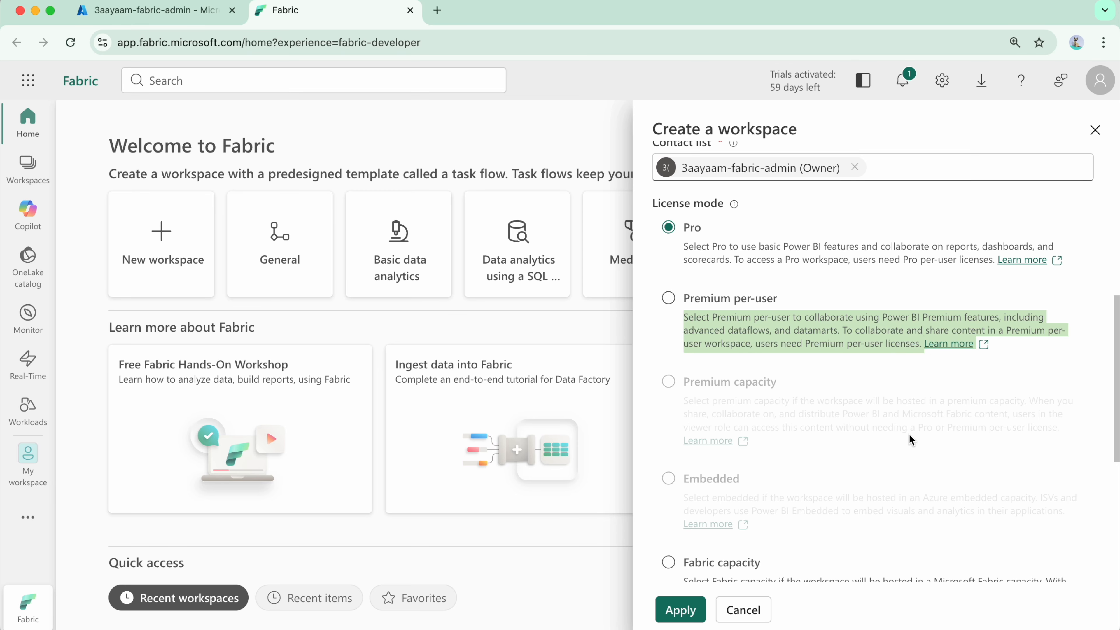
pyautogui.scroll(-5, 828, 295)
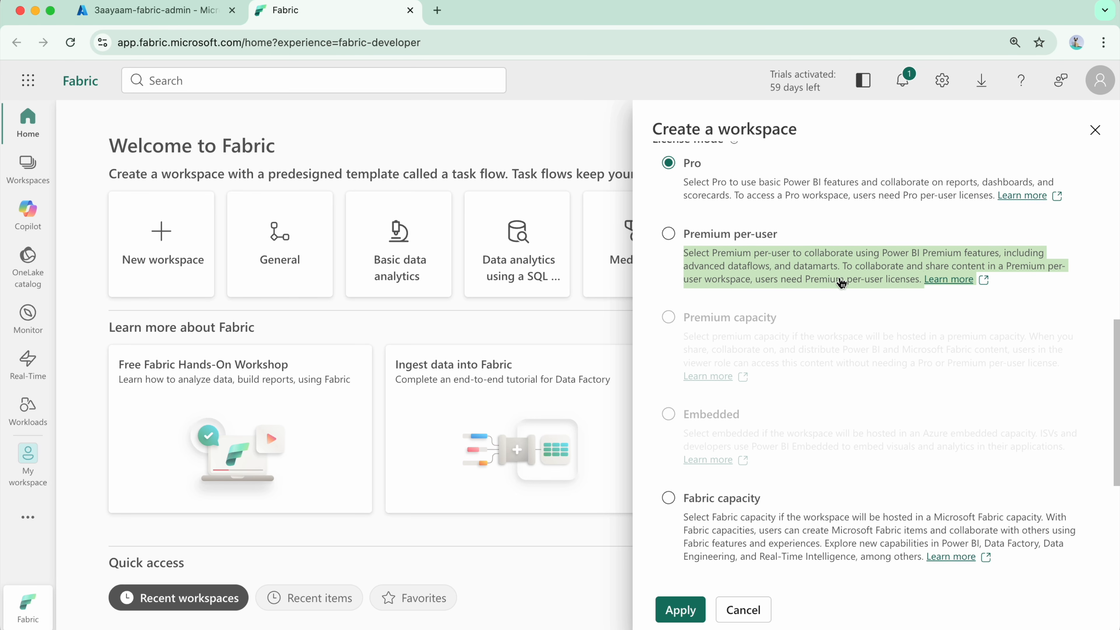
pyautogui.scroll(2, 841, 283)
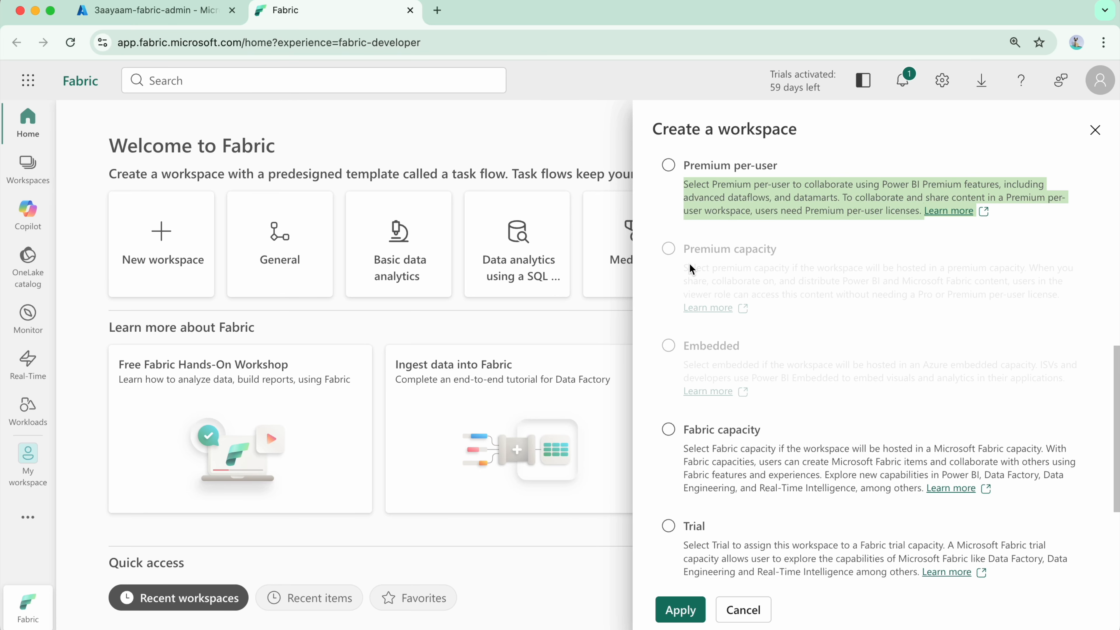
pyautogui.scroll(-2, 860, 358)
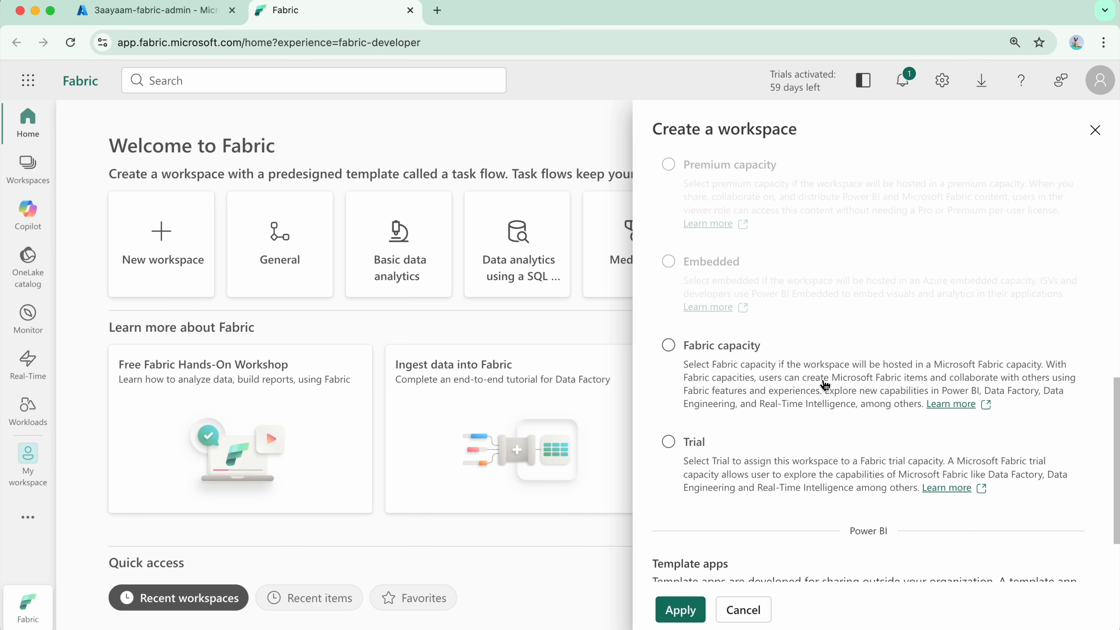
# Compare the Fabric capacity and Trial license modes, leaving Fabric capacity selected for the new workspace.
pyautogui.click(678, 349)
pyautogui.click(669, 441)
pyautogui.scroll(-2, 793, 389)
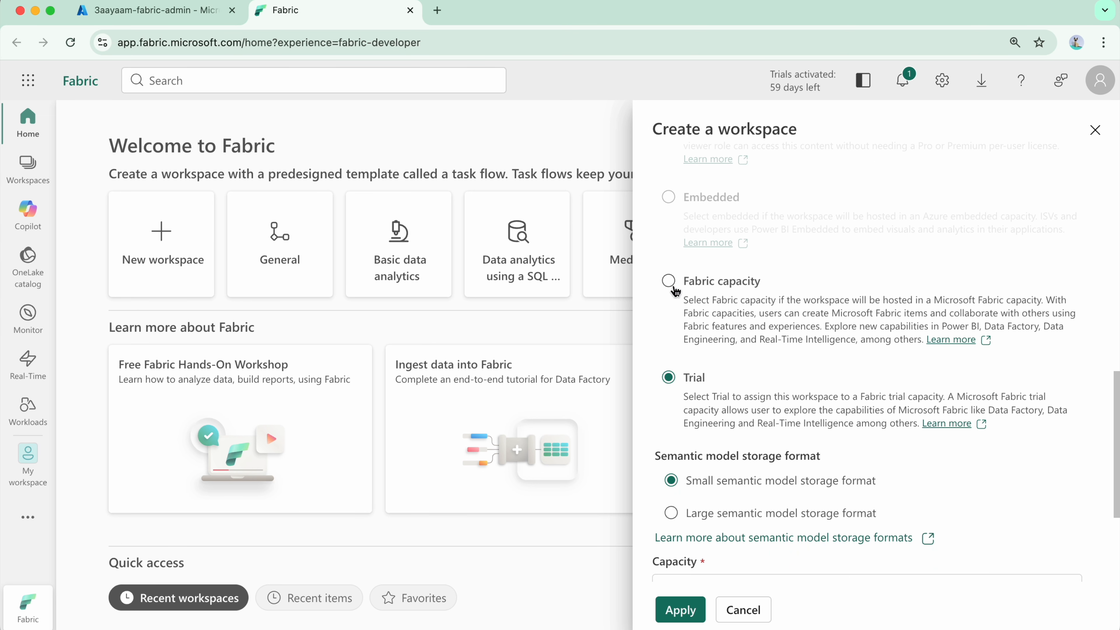
pyautogui.click(669, 280)
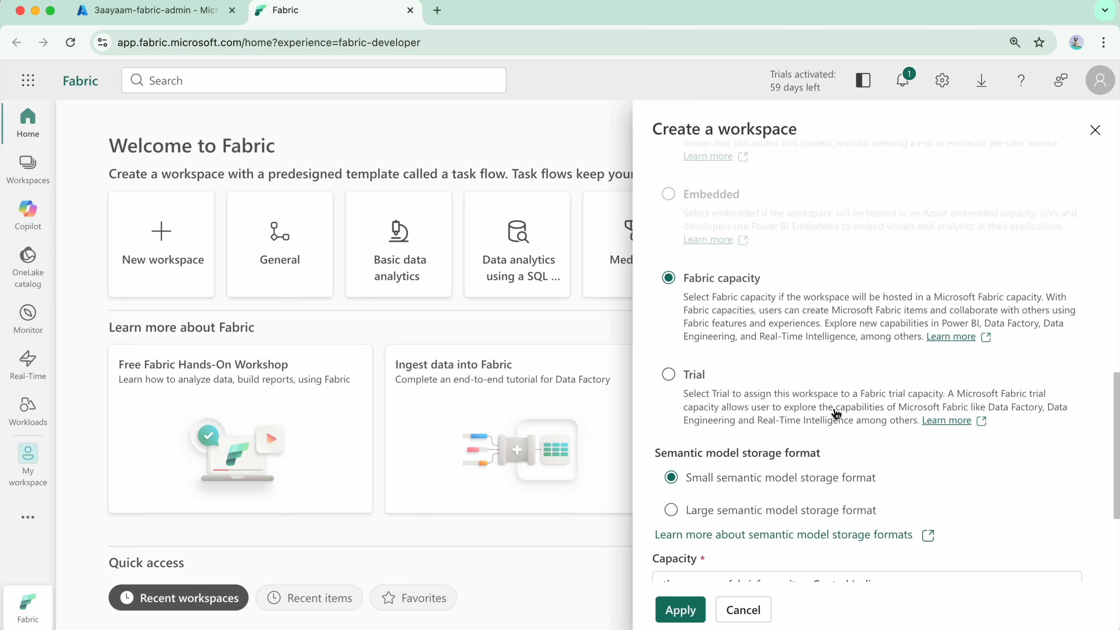
# Assign the capacity threeaayaamfabricfcapacity - Central India to the new workspace and create it.
pyautogui.scroll(-2, 851, 393)
pyautogui.scroll(-3, 853, 393)
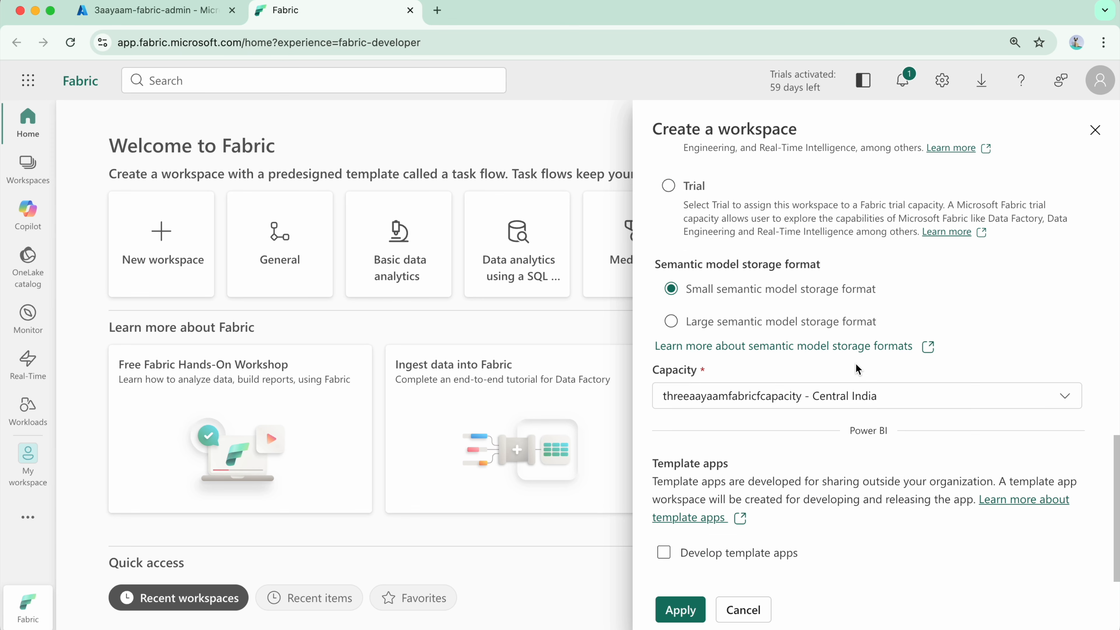
pyautogui.click(888, 400)
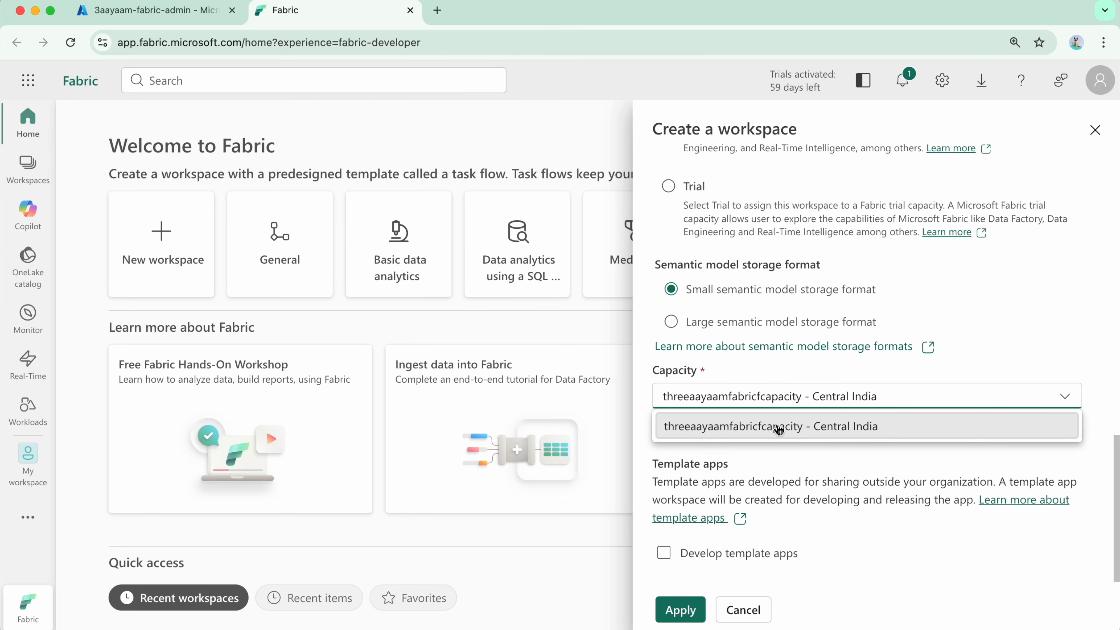
pyautogui.click(835, 435)
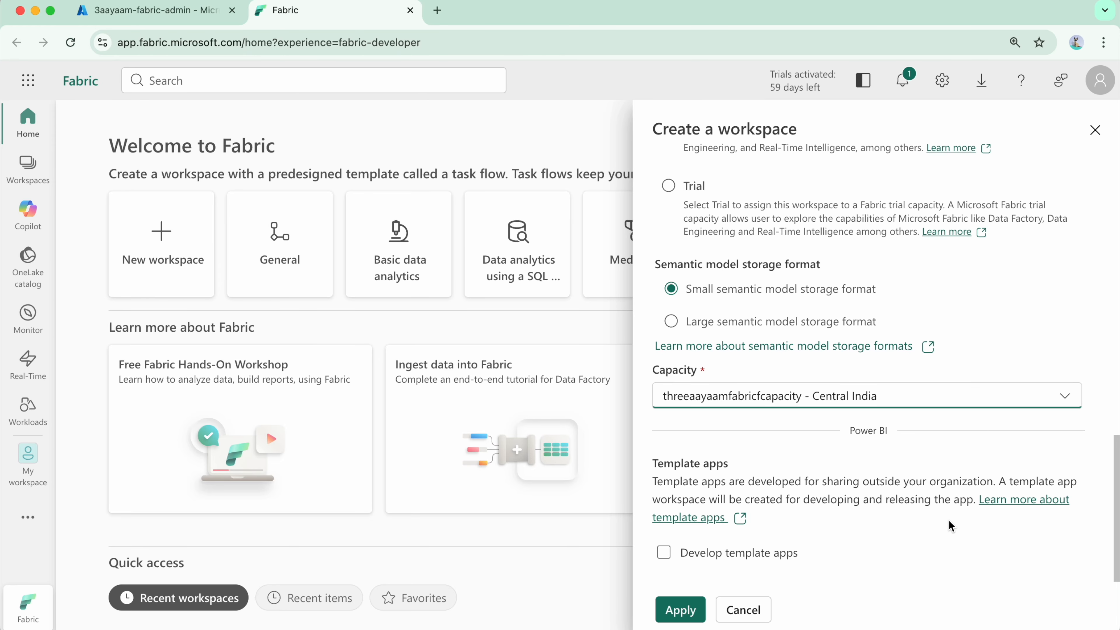
pyautogui.click(694, 611)
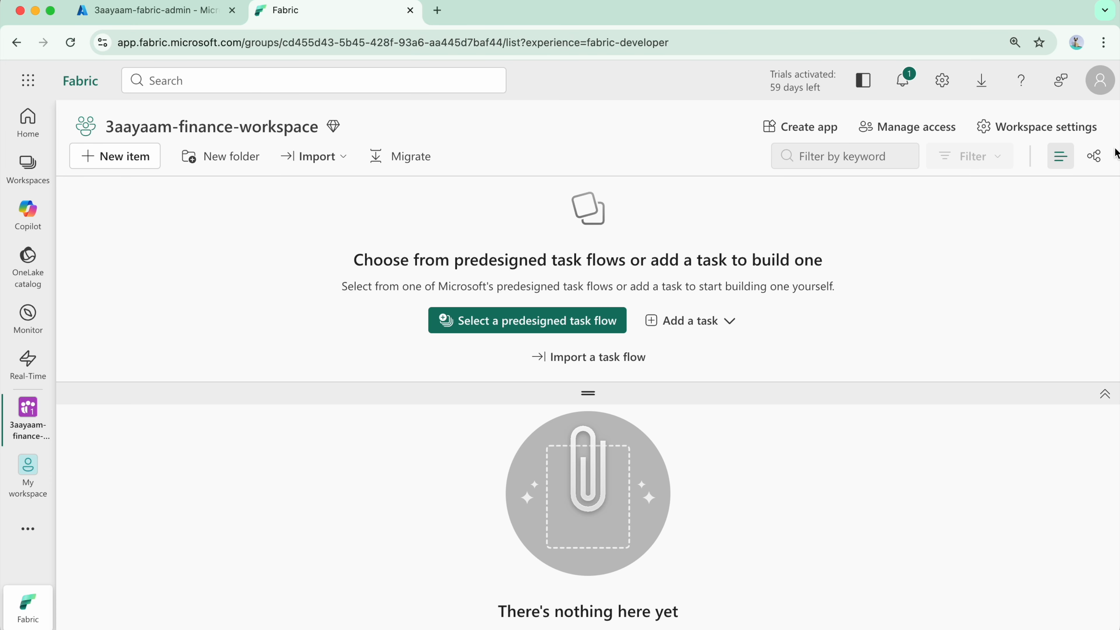
# Check the current license and license capacity in the settings of 3aayaam-finance-workspace, then close the settings.
pyautogui.click(1079, 127)
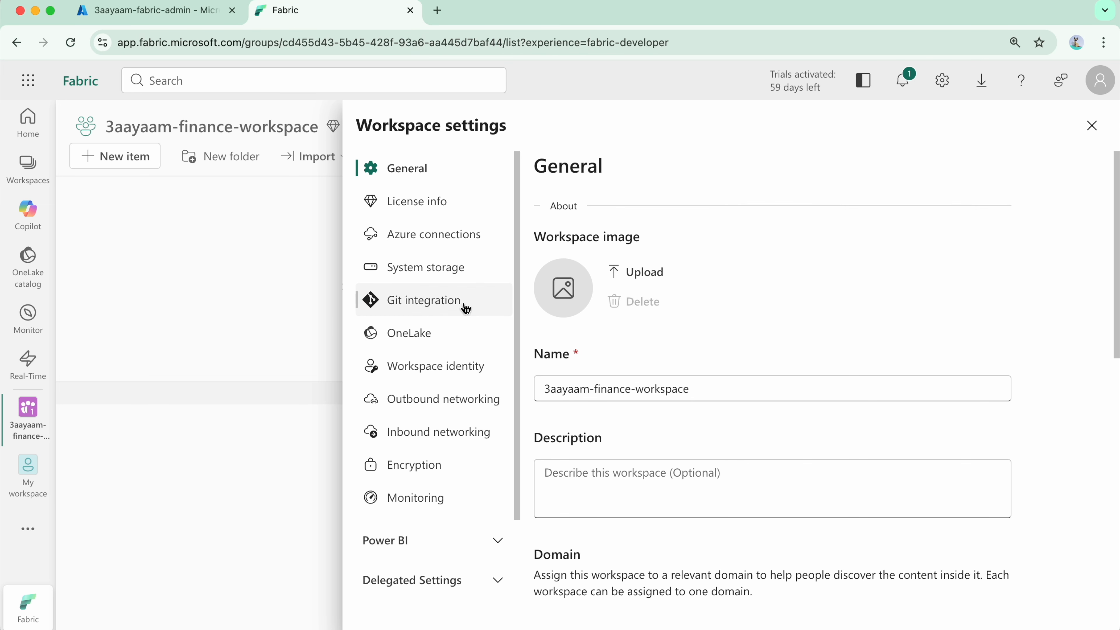
pyautogui.click(433, 204)
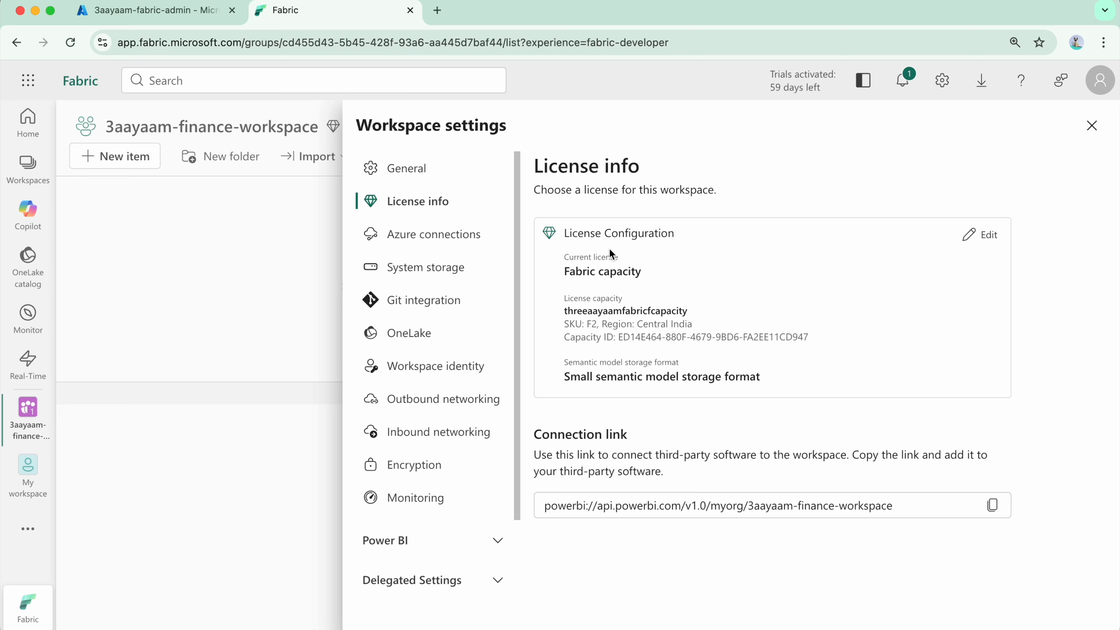
pyautogui.doubleClick(574, 309)
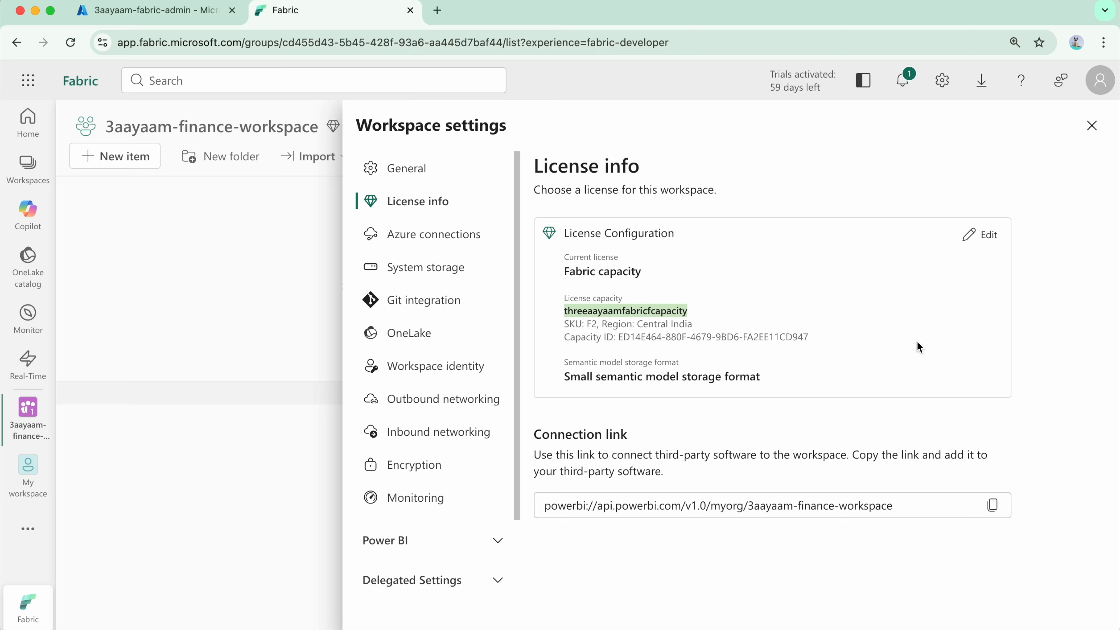
pyautogui.moveTo(566, 271); pyautogui.dragTo(666, 274)
pyautogui.click(730, 282)
pyautogui.doubleClick(603, 308)
pyautogui.click(1090, 126)
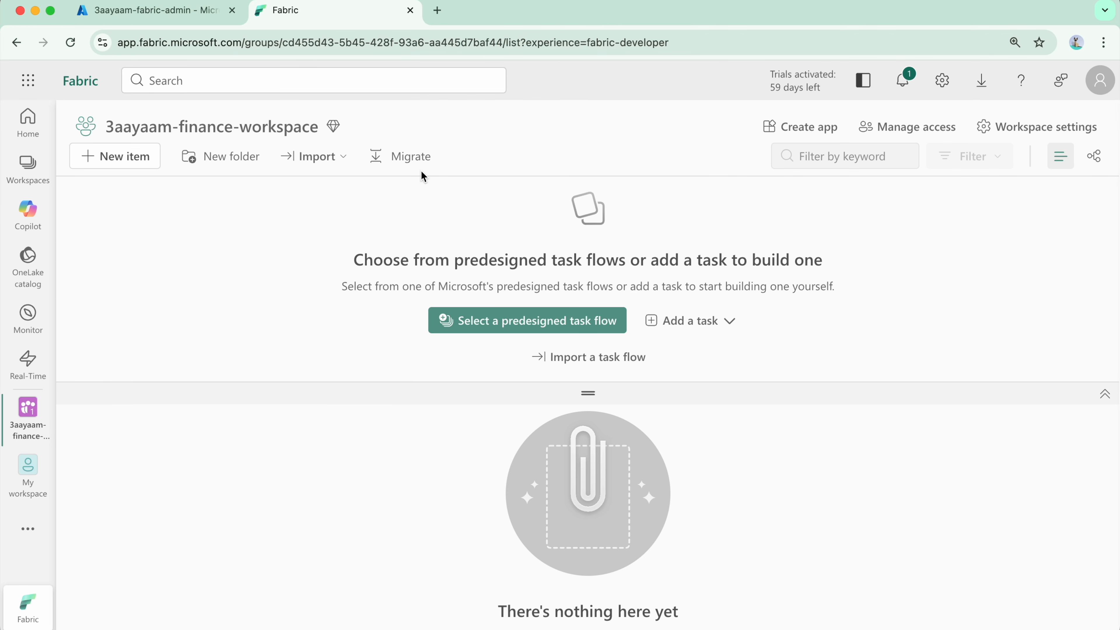
# Open 3aayaam-poc-workspace and check the current license and license capacity in its workspace settings.
pyautogui.click(29, 176)
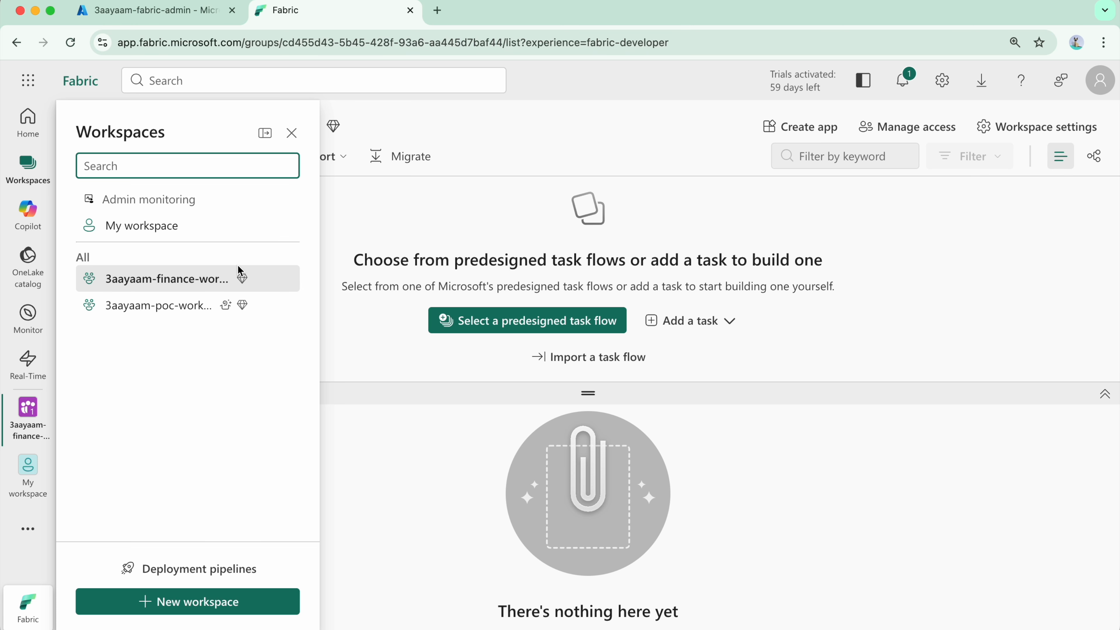
pyautogui.click(193, 314)
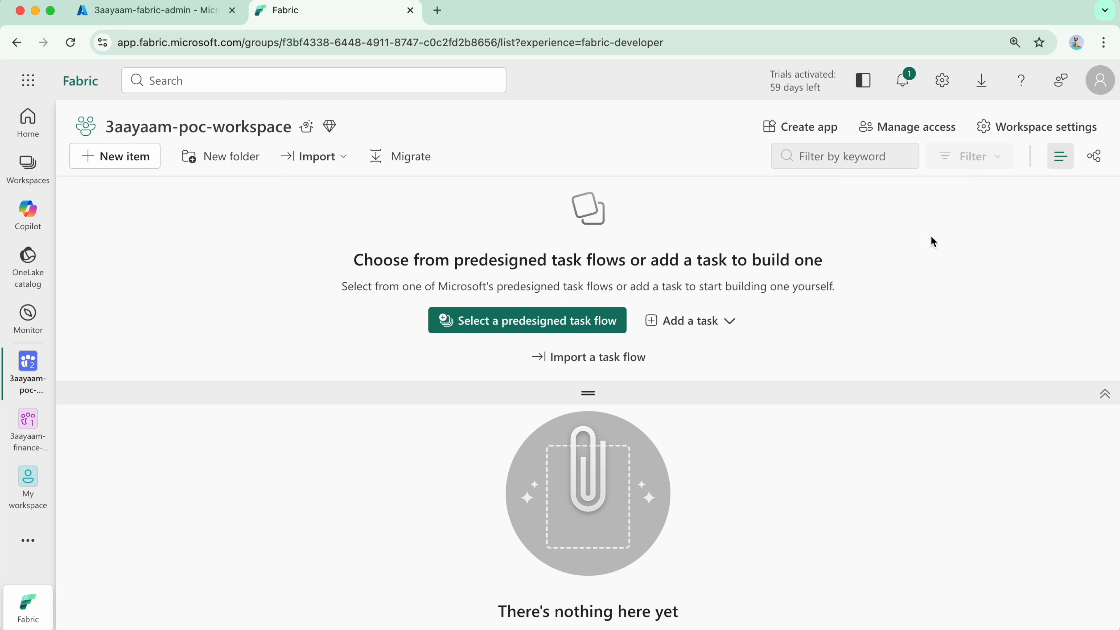
pyautogui.click(1033, 133)
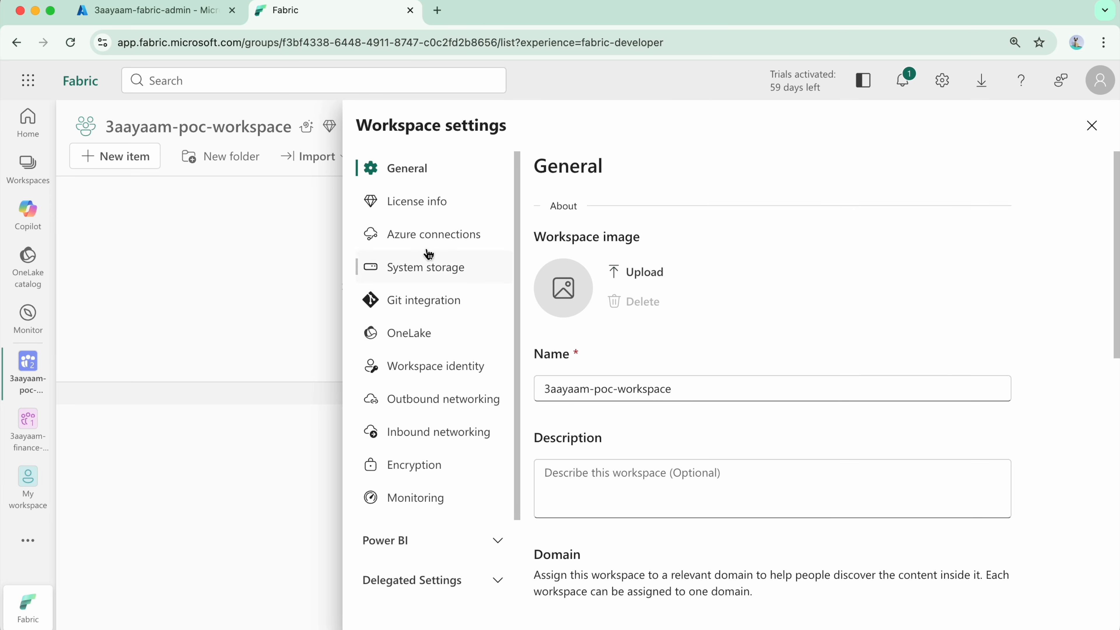
pyautogui.click(425, 211)
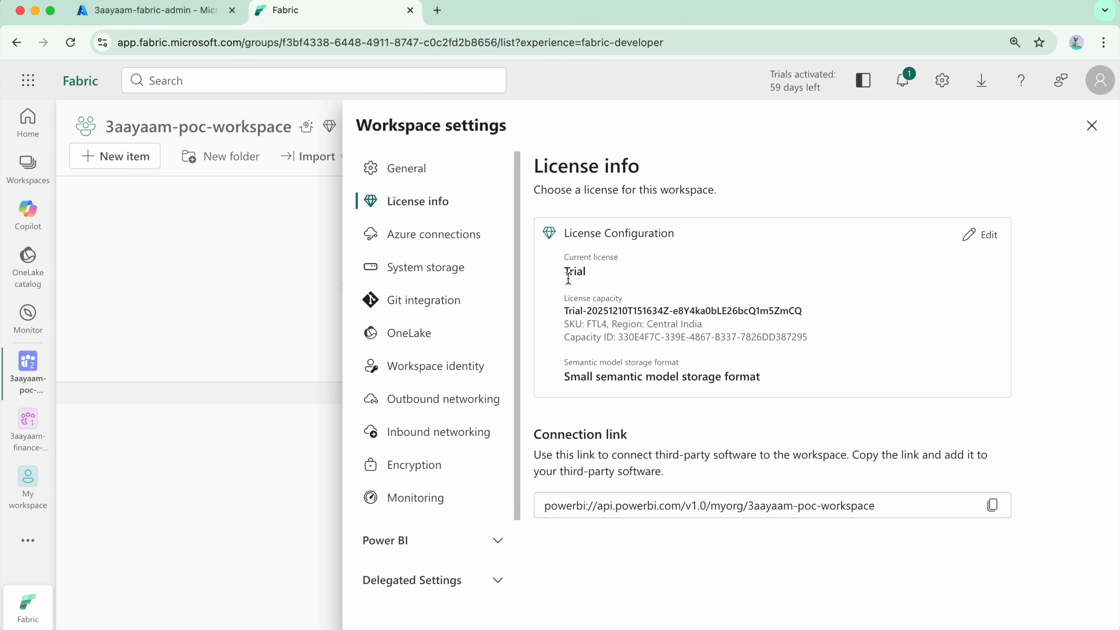
pyautogui.doubleClick(576, 272)
pyautogui.moveTo(572, 312); pyautogui.dragTo(840, 311)
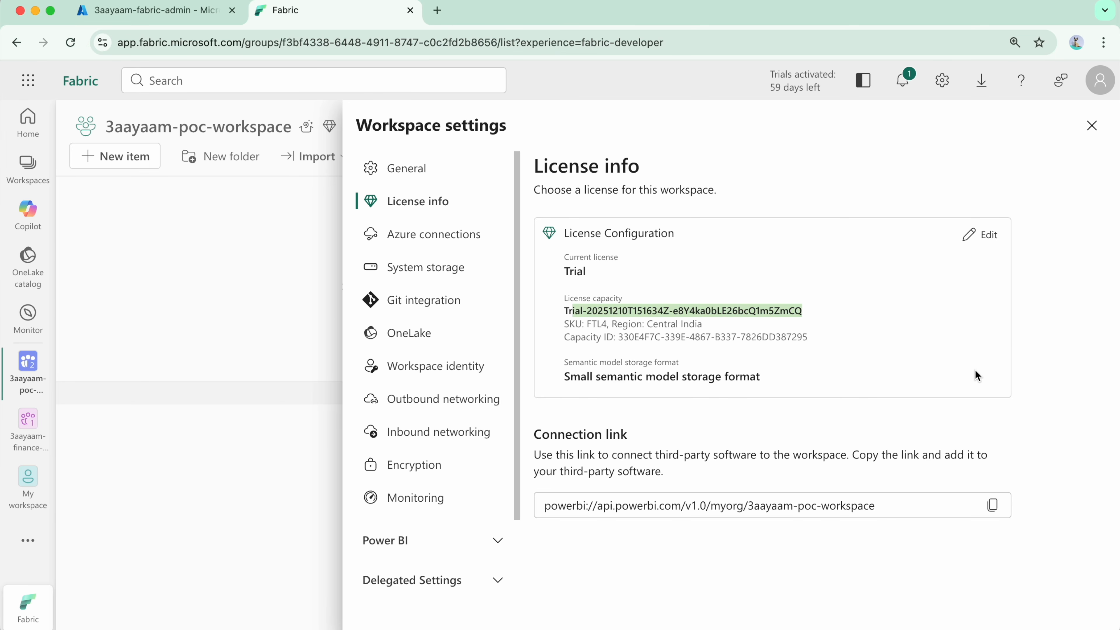
pyautogui.click(278, 283)
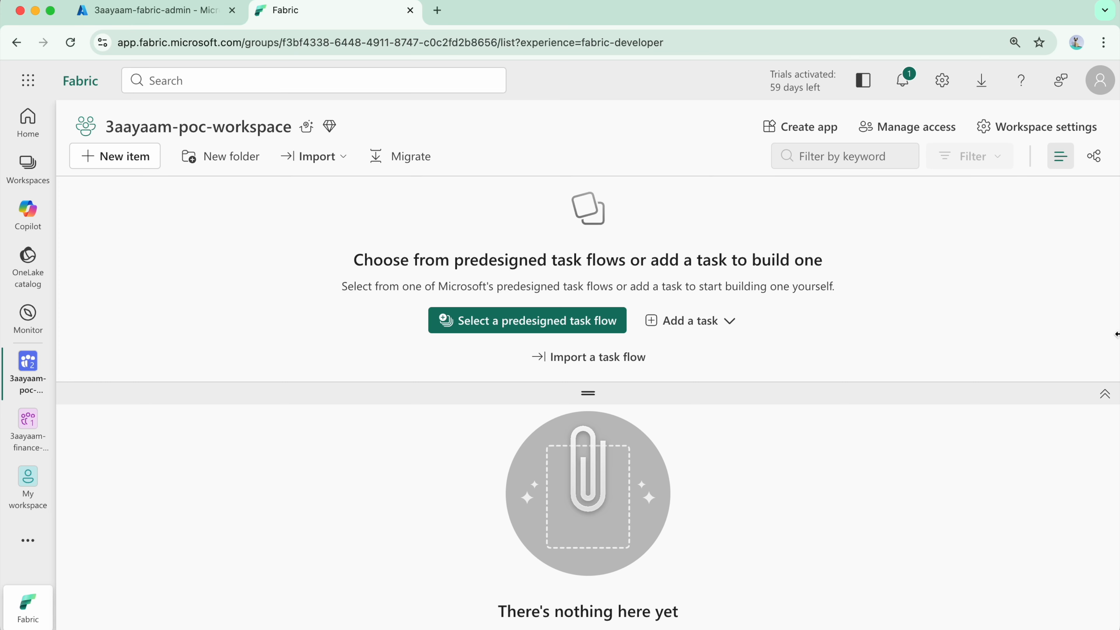
# Return to the Azure portal and pause the Fabric capacity threeaayaamfabricfcapacity, confirming the pause.
pyautogui.click(150, 10)
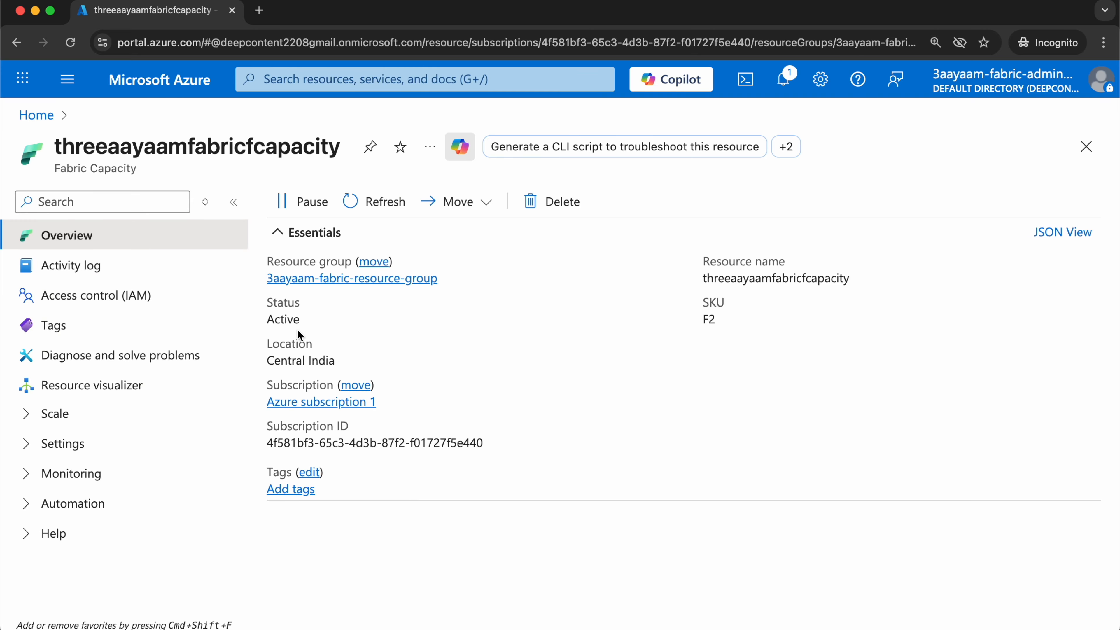
pyautogui.click(303, 209)
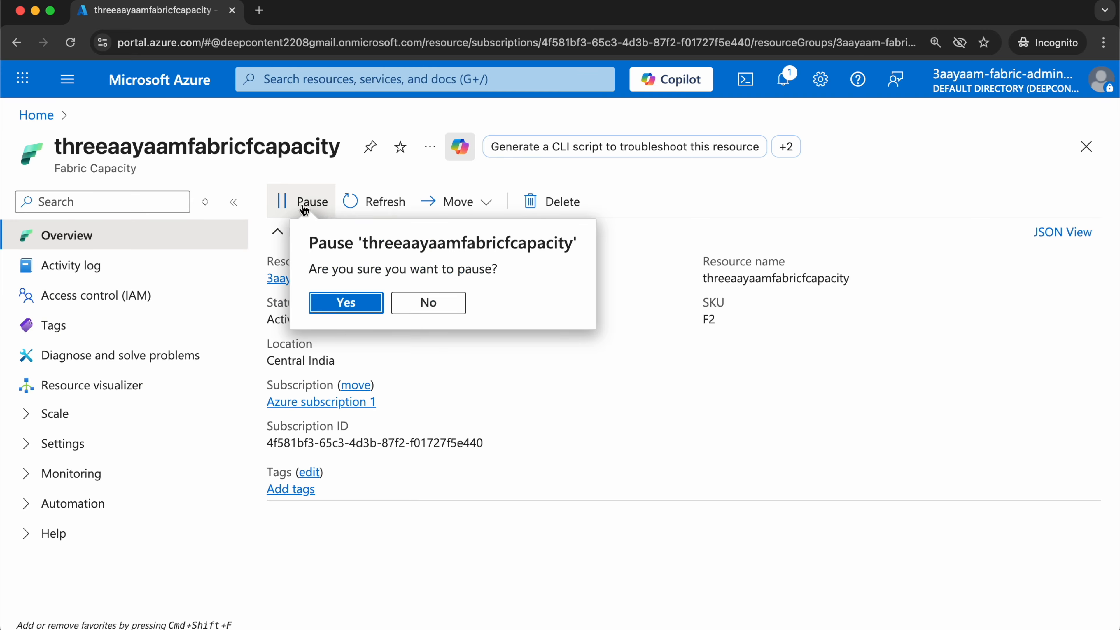
pyautogui.click(315, 304)
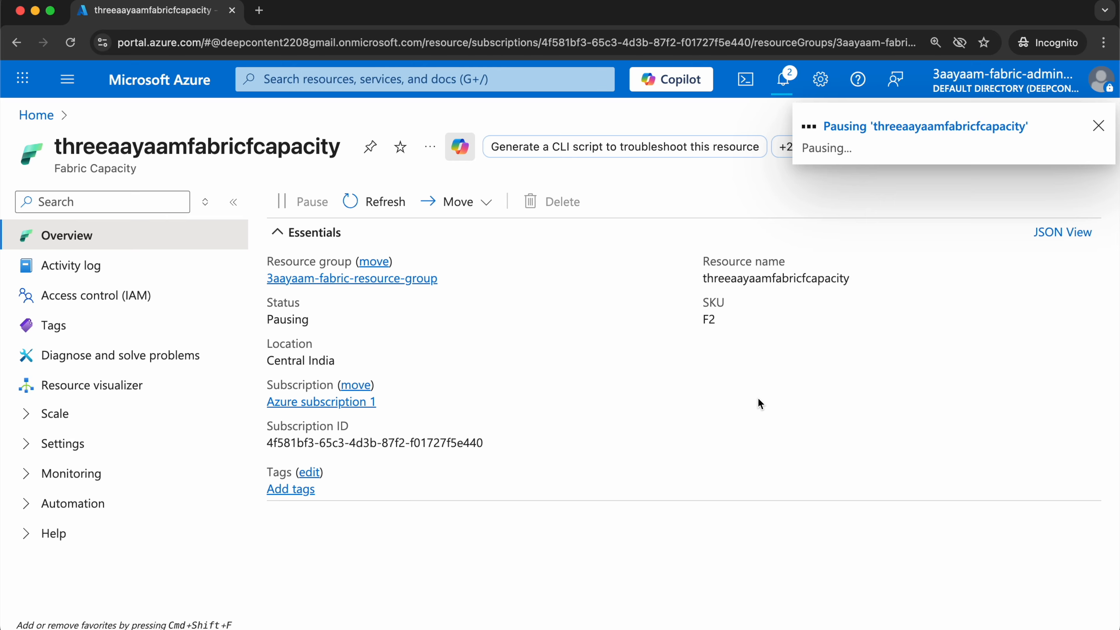